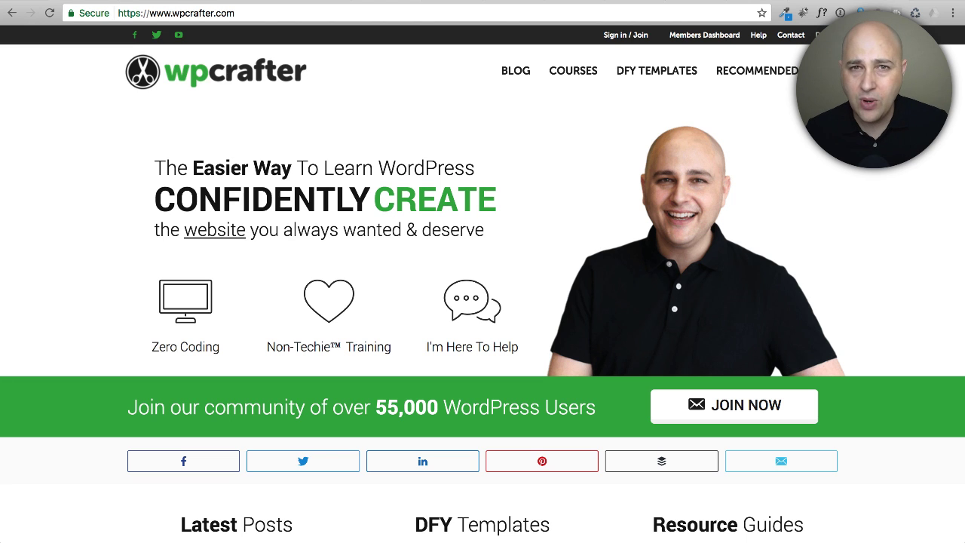
Scroll the YouTube video's description down to the Elementor Pro offer and wpcrafter.com link
left_click(454, 2)
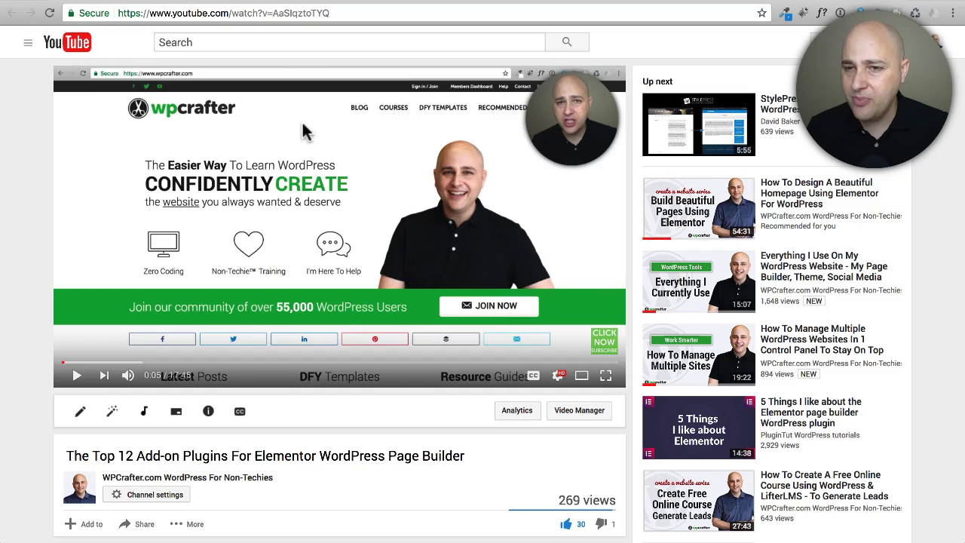
scroll(230, 195, "down", 3)
scroll(267, 193, "down", 2)
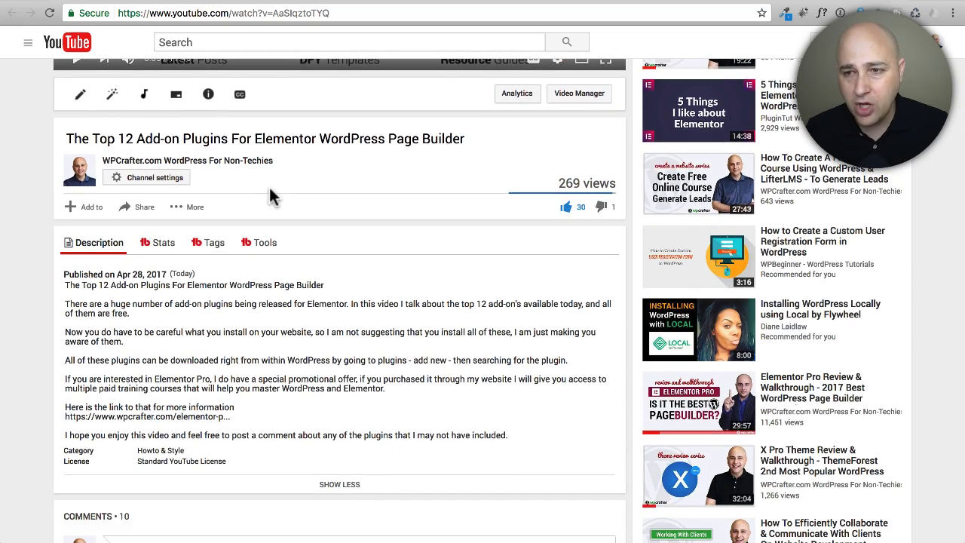
scroll(323, 194, "down", 2)
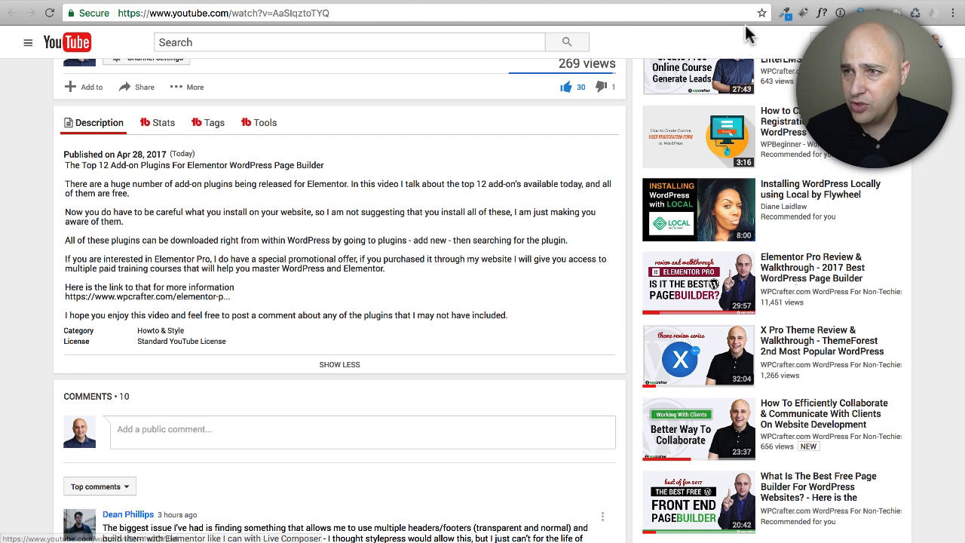
left_click(698, 4)
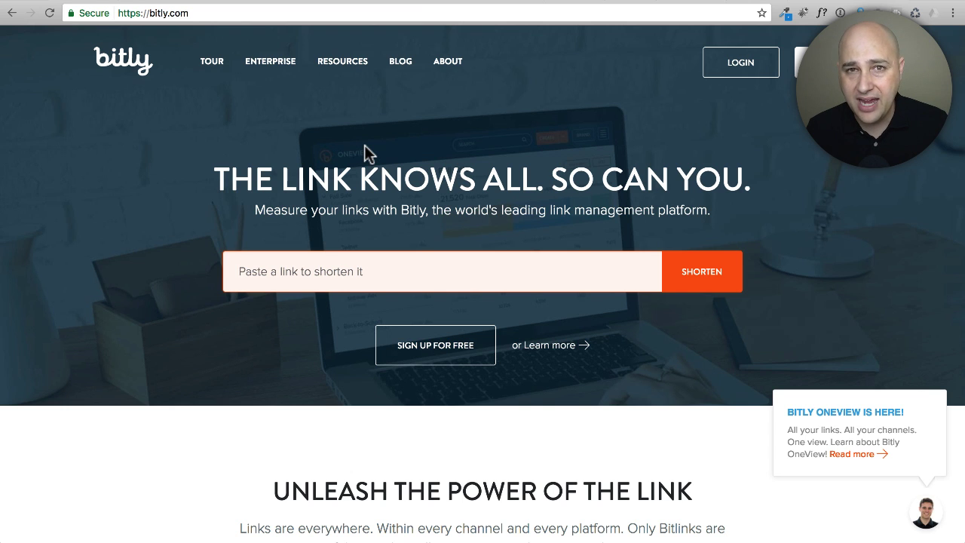
Review the WordPress.org 'pretty link' plugin results, with Pretty Link Lite listed first
left_click(501, 3)
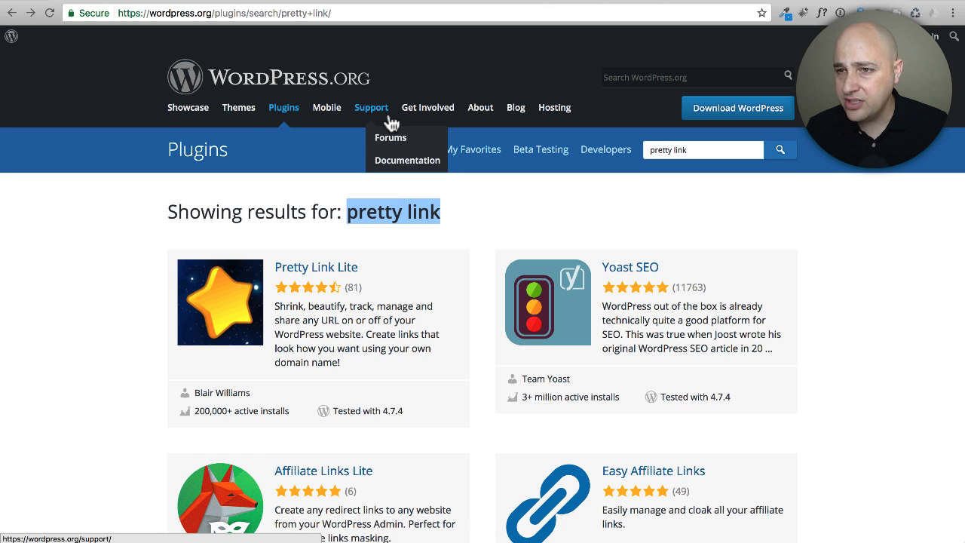
left_click(360, 212)
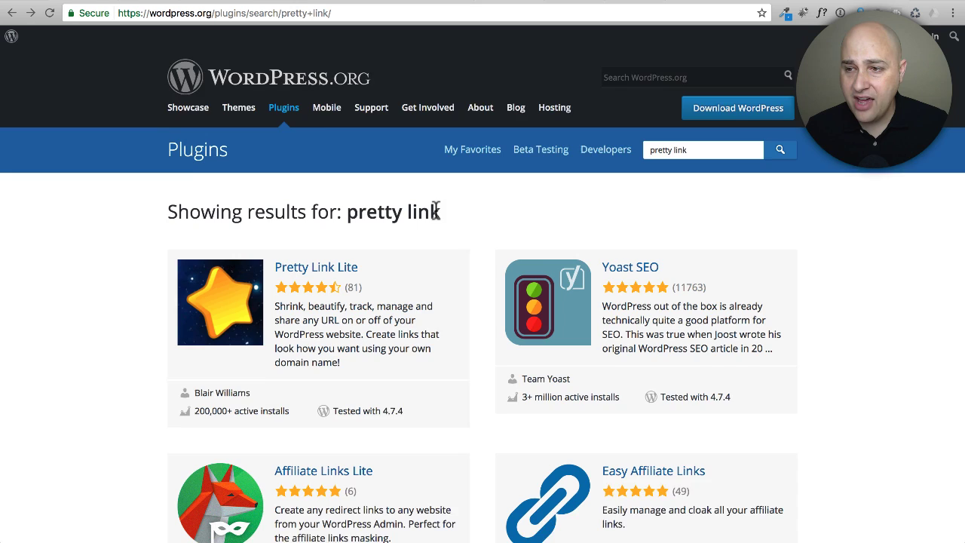
scroll(435, 209, "down", 3)
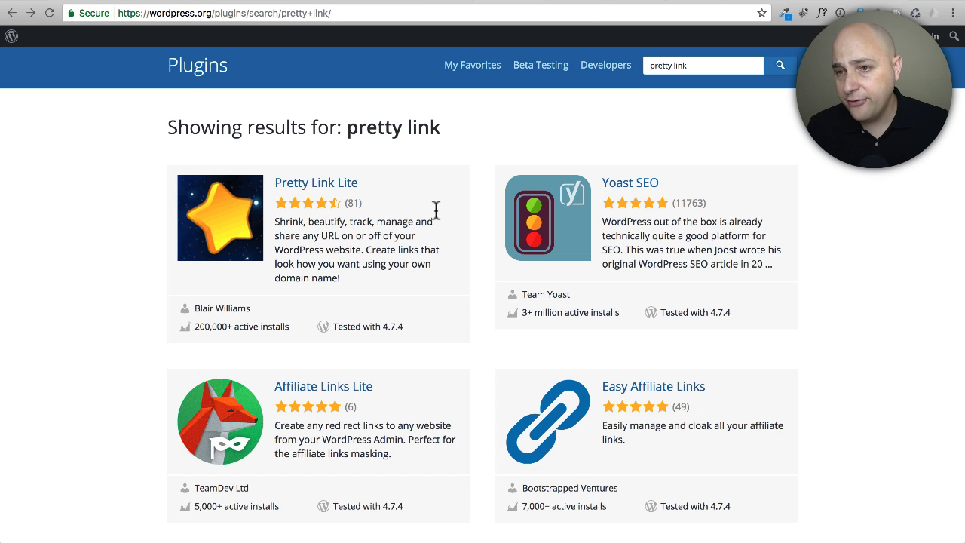
scroll(436, 210, "down", 1)
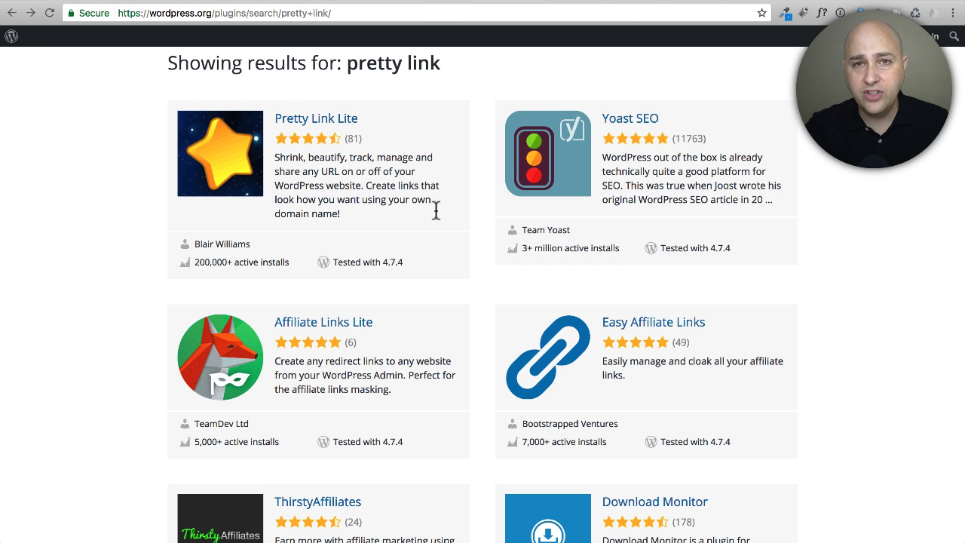
scroll(445, 213, "down", 4)
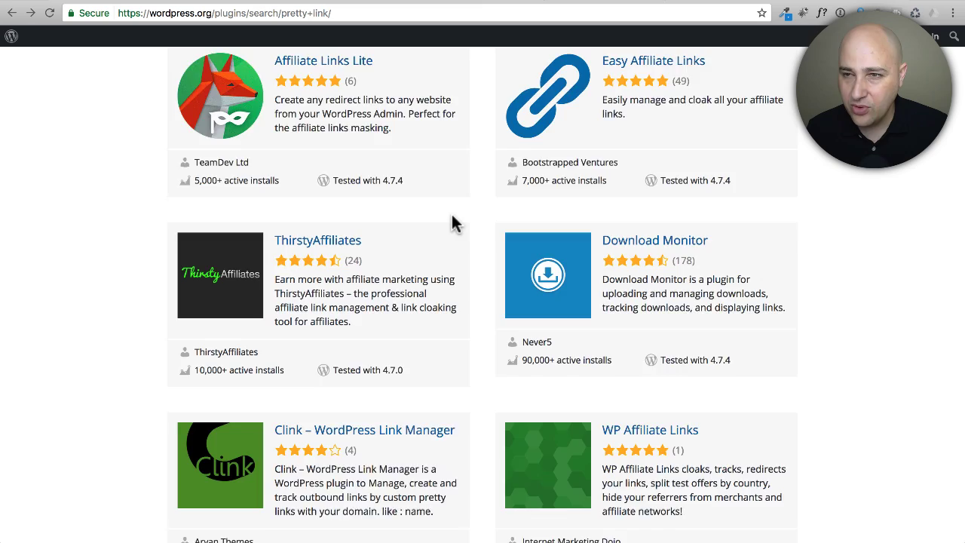
scroll(452, 222, "down", 5)
scroll(452, 223, "up", 1)
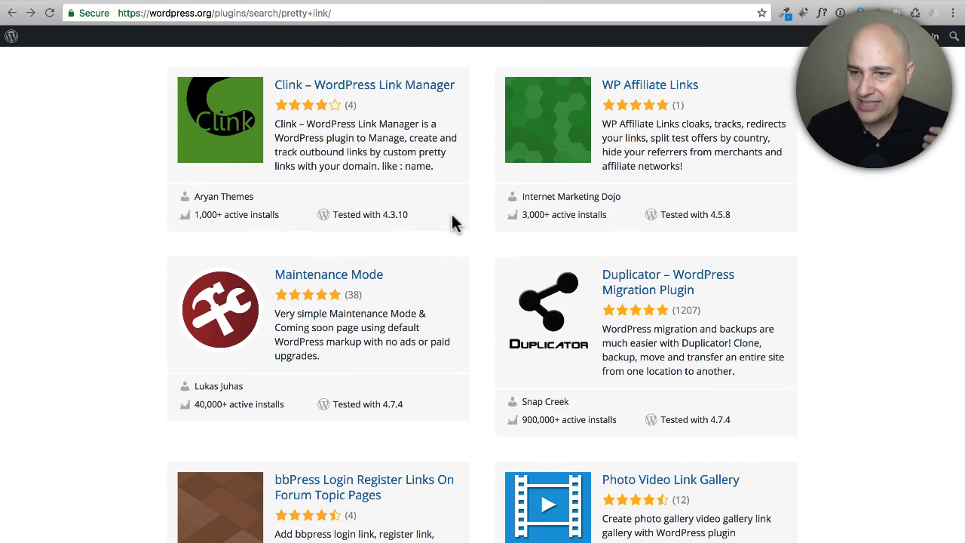
scroll(451, 214, "down", 2)
scroll(452, 214, "down", 3)
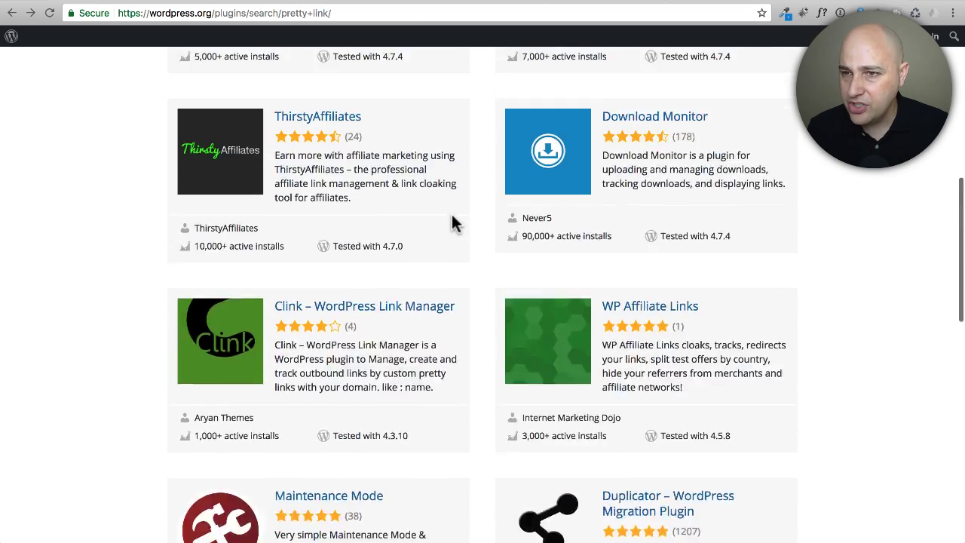
scroll(451, 214, "up", 10)
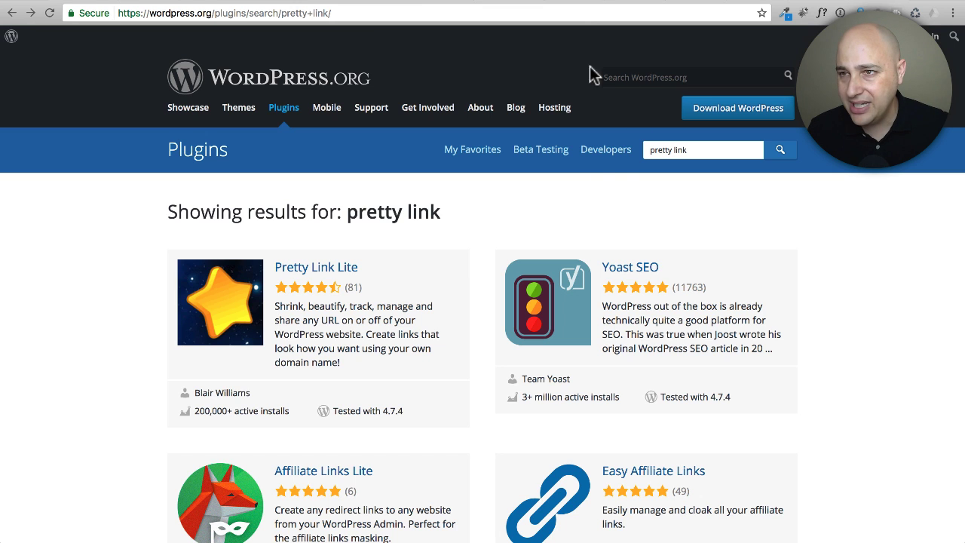
Compare the Pretty Link Pro homepage with the Pretty Link Lite page on WordPress.org
left_click(623, 2)
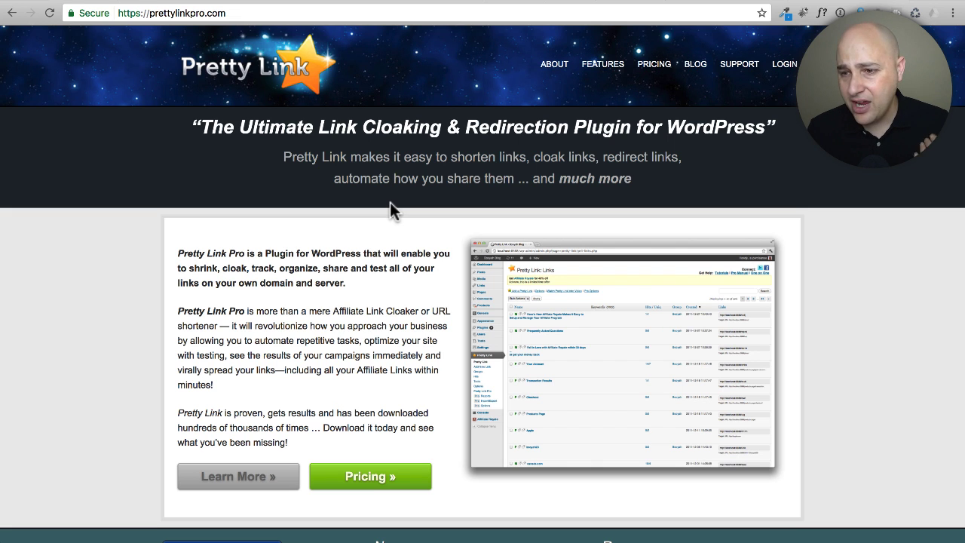
left_click(555, 1)
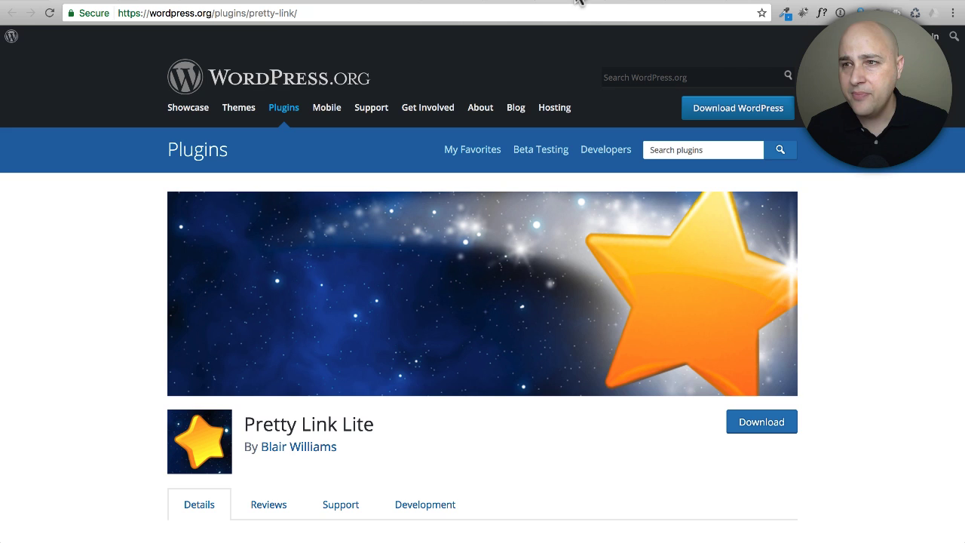
left_click(618, 3)
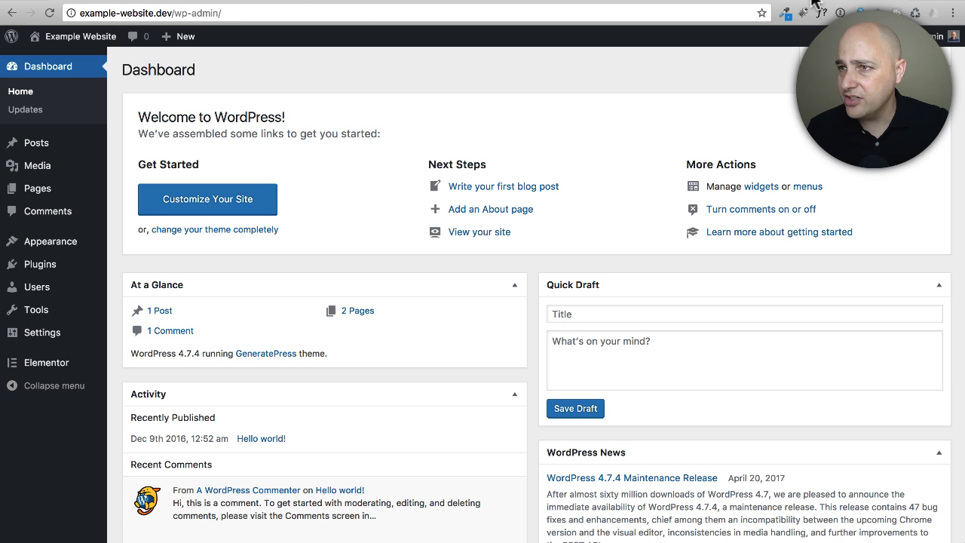
Search Add Plugins for 'pretty link' and install Pretty Link Lite
mouse_move(54, 267)
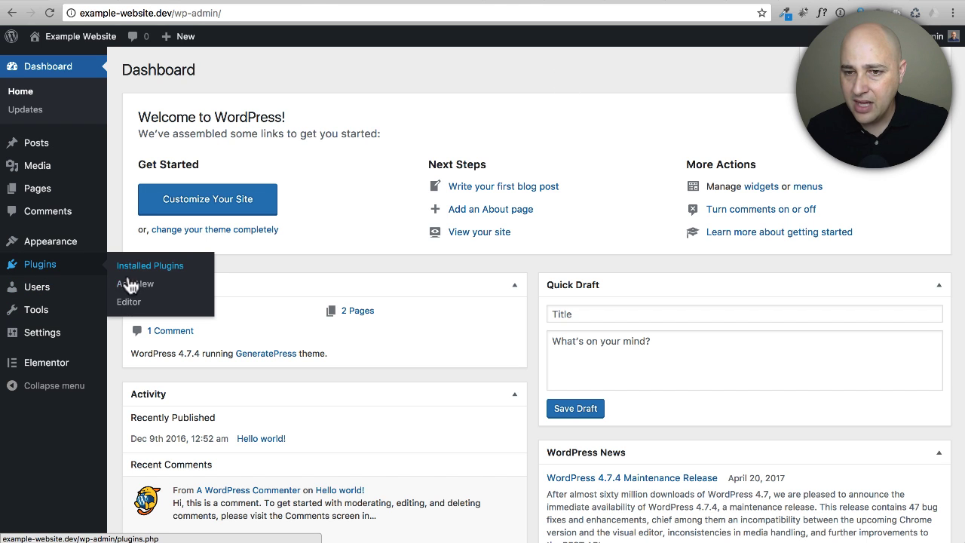
left_click(137, 285)
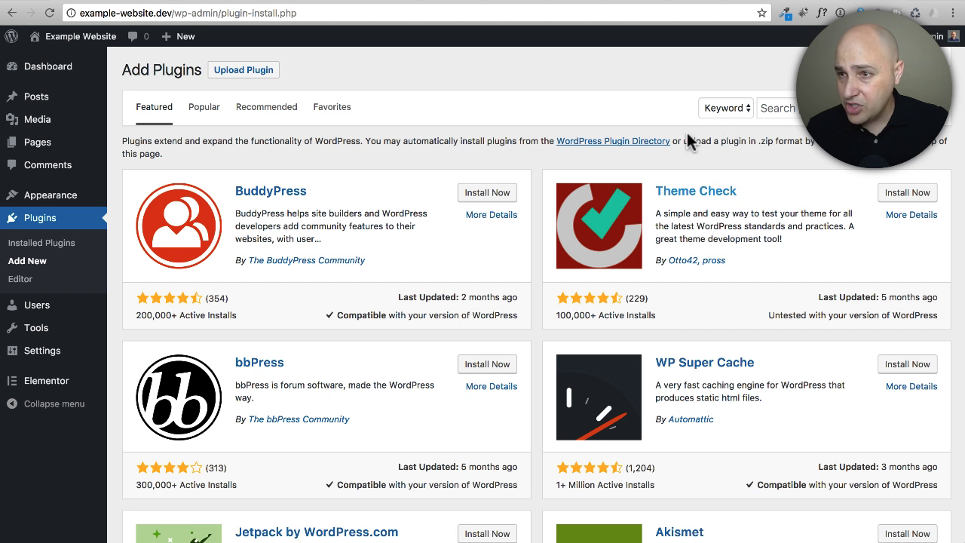
left_click(776, 109)
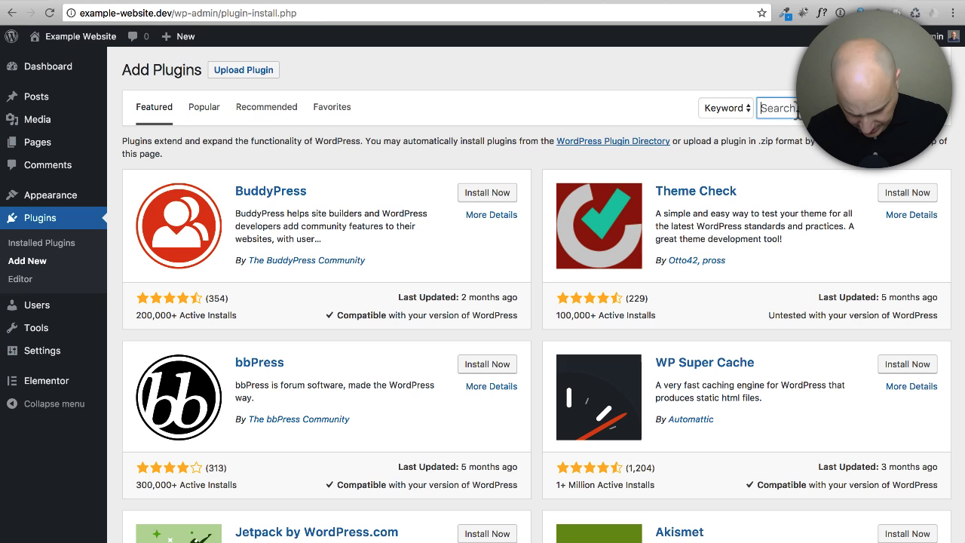
type("pretty link")
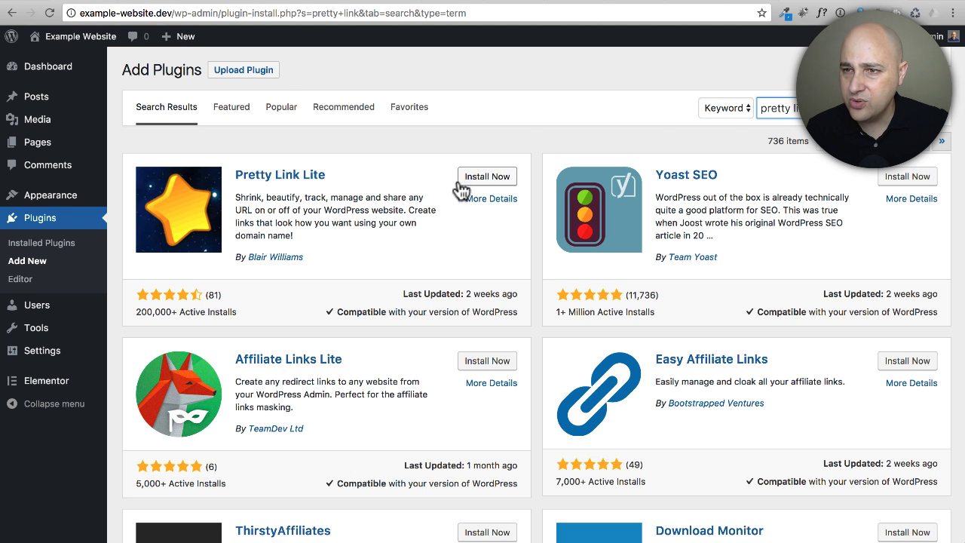
left_click(472, 179)
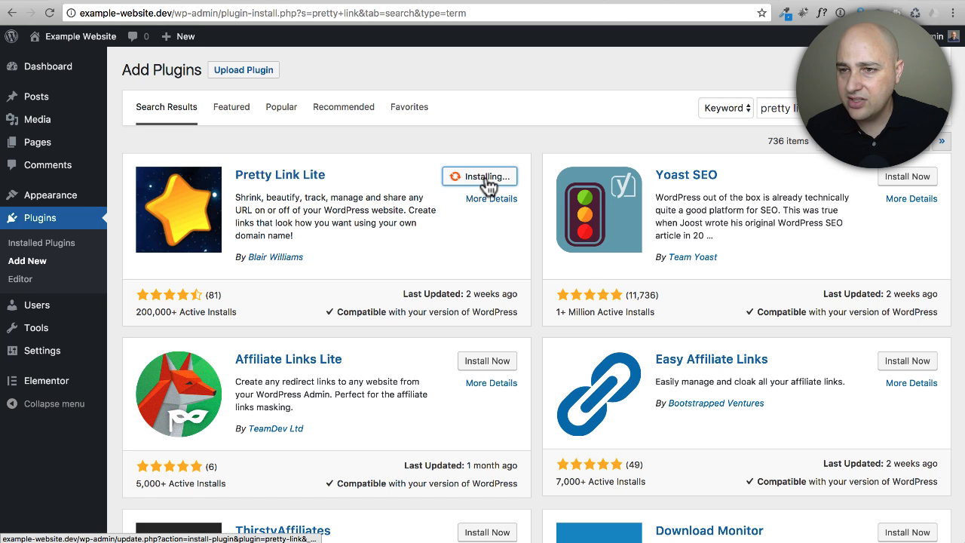
left_click(639, 3)
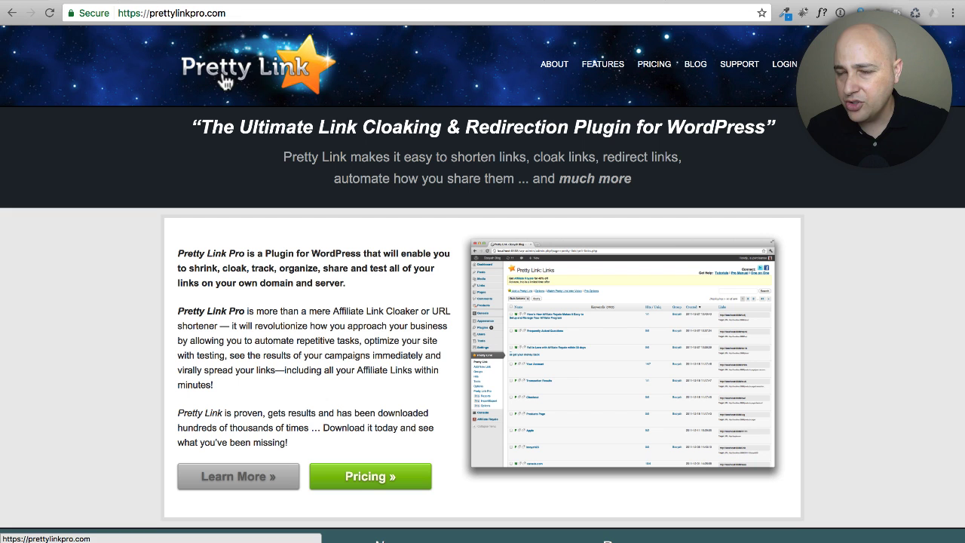
Scroll through the Pretty Link Pro pricing plans
left_click(653, 65)
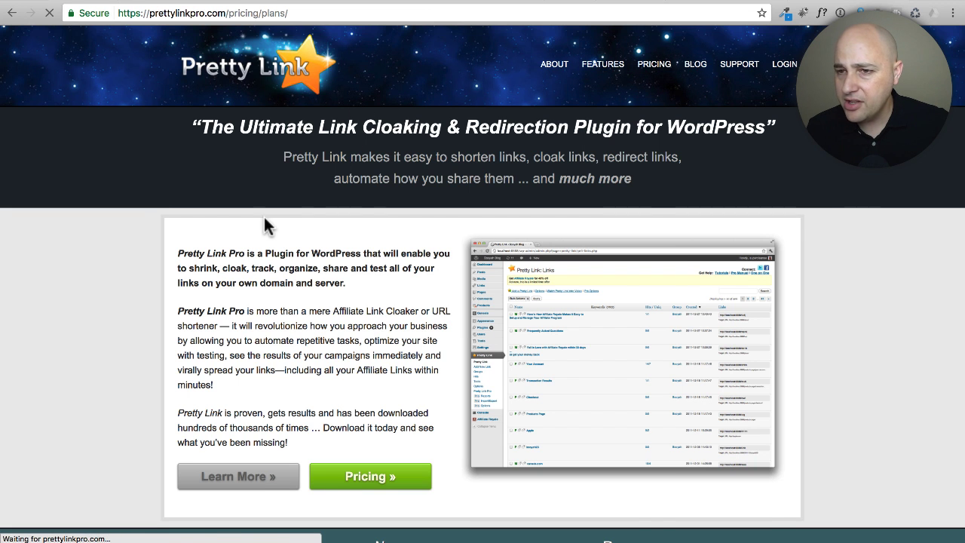
scroll(260, 228, "down", 2)
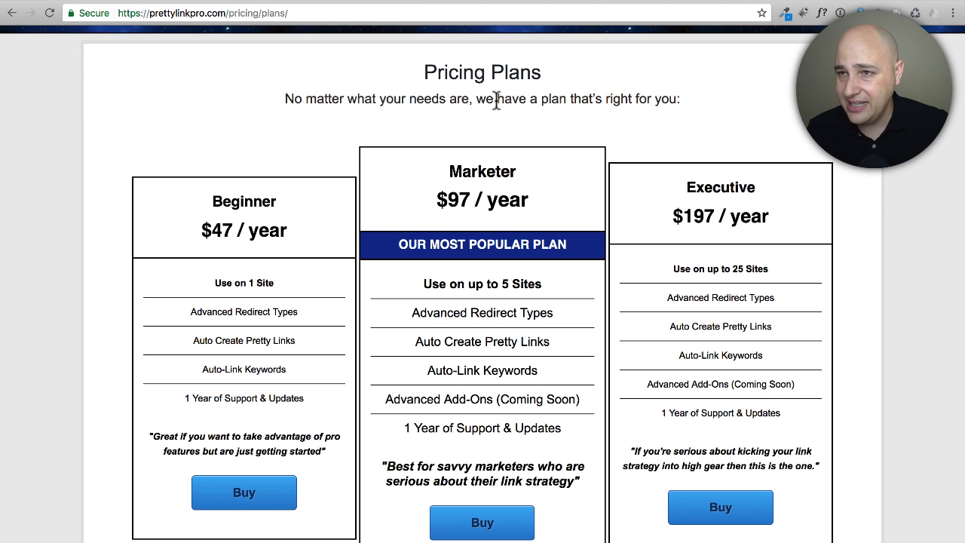
scroll(498, 98, "up", 2)
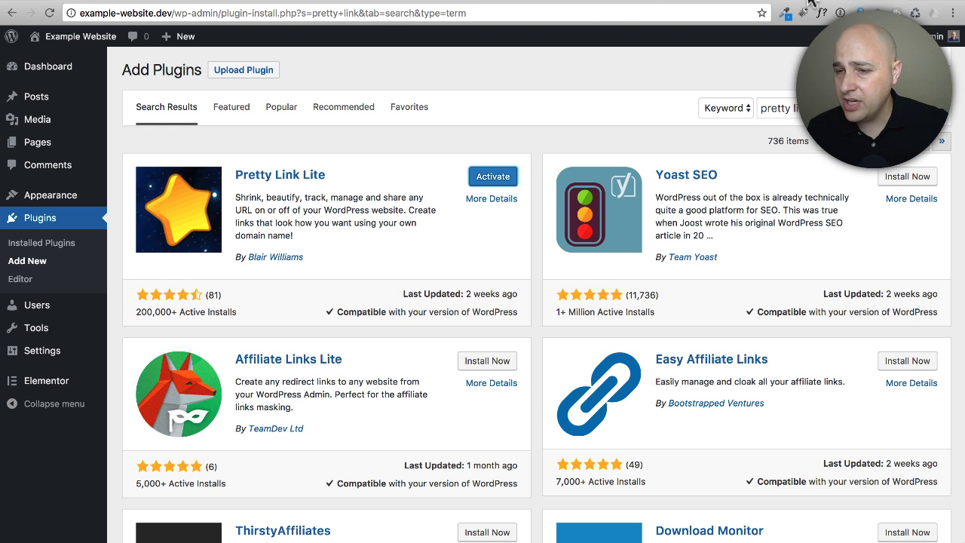
Activate Pretty Link Lite and open its empty Links page
left_click(484, 179)
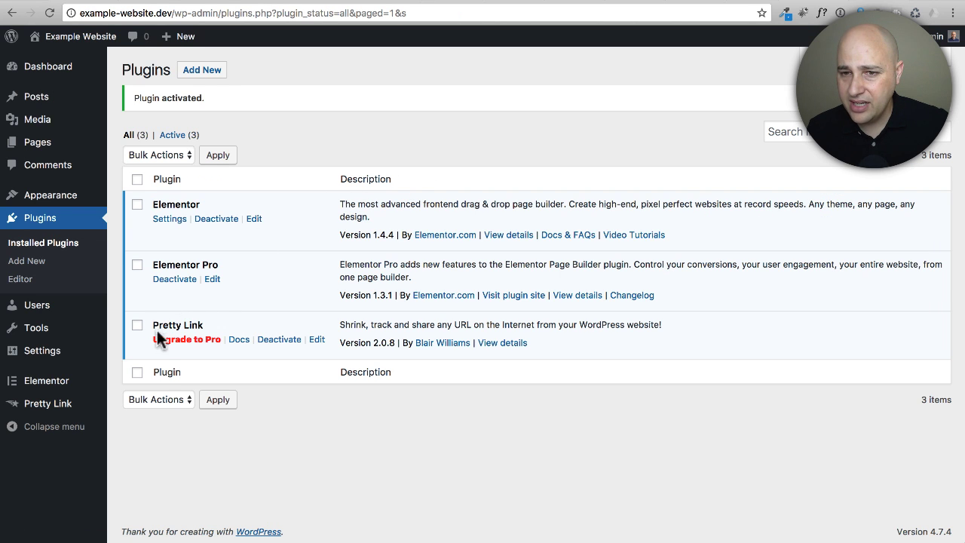
left_click(50, 413)
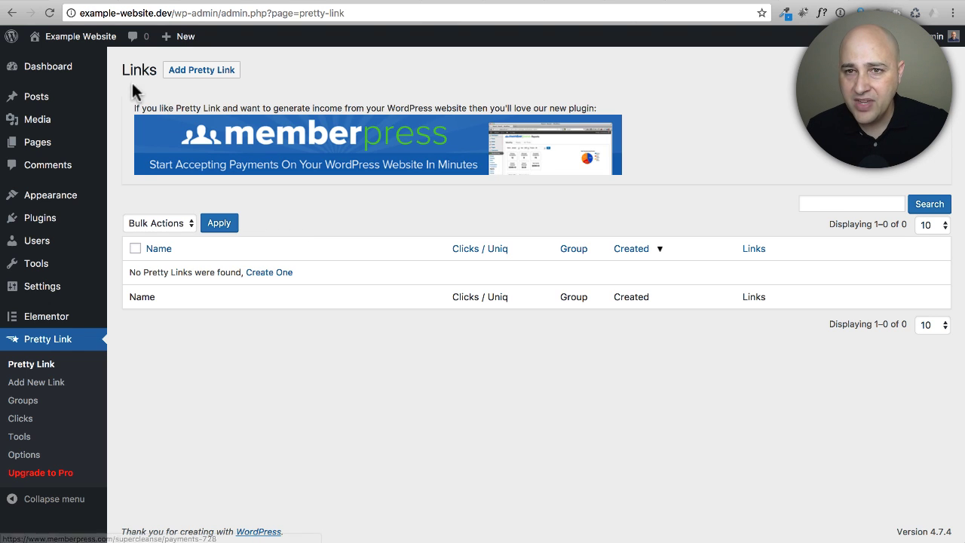
Start a new pretty link targeting wpcrafter.com with slug 'adam' and title 'Test'
left_click(203, 70)
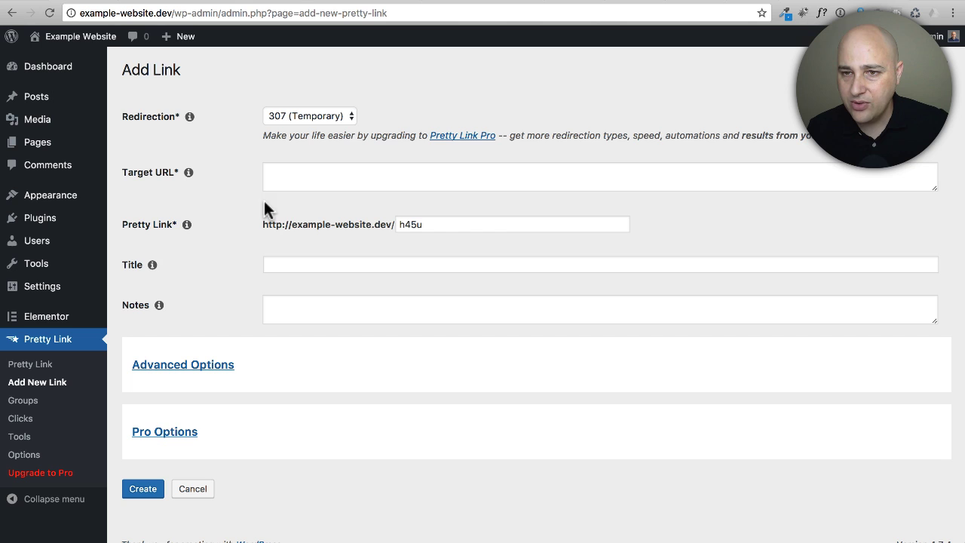
left_click(318, 176)
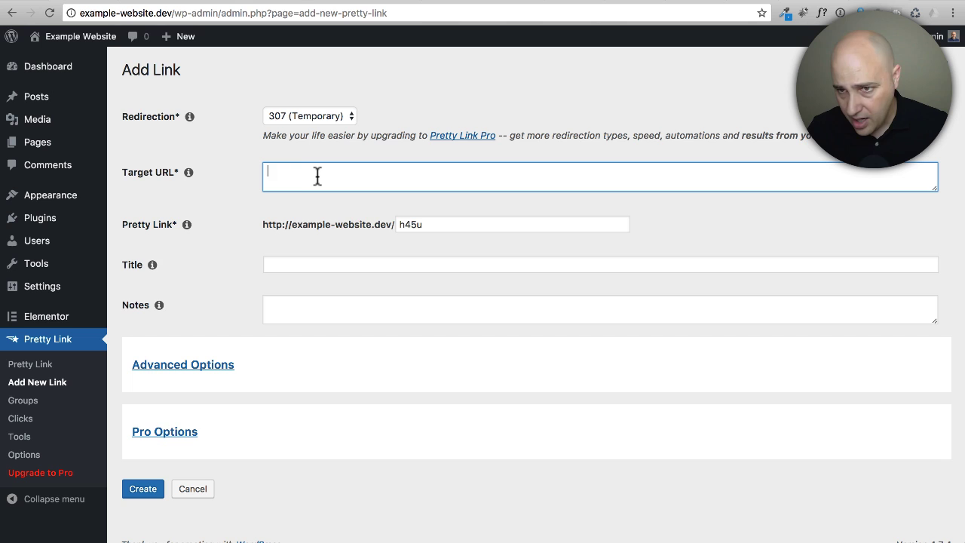
type("wpcrafter.com")
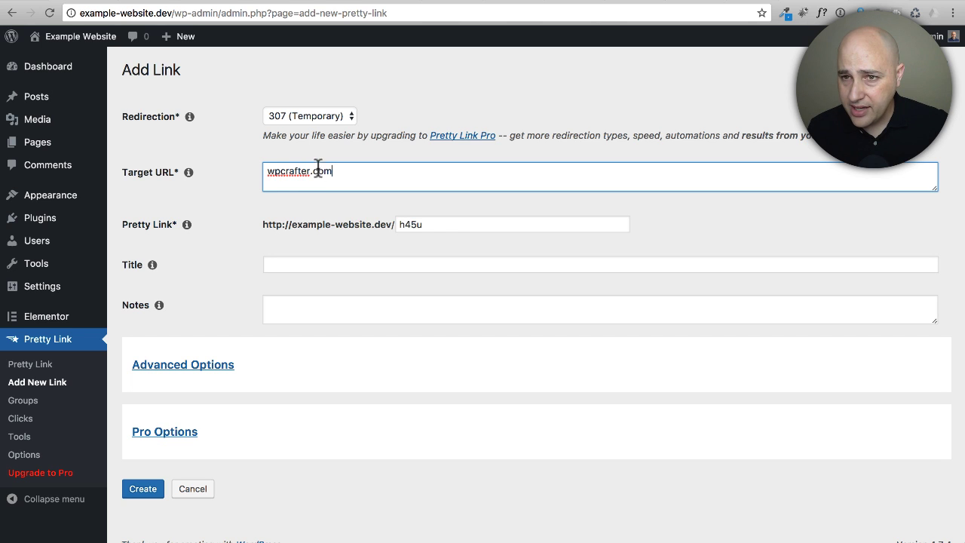
left_click_drag(433, 223, 355, 222)
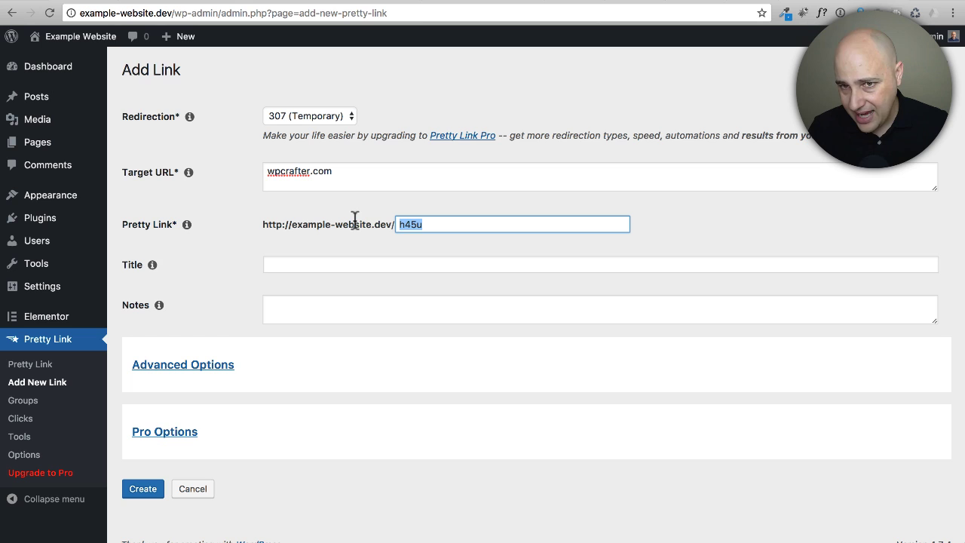
type("adam")
left_click(356, 265)
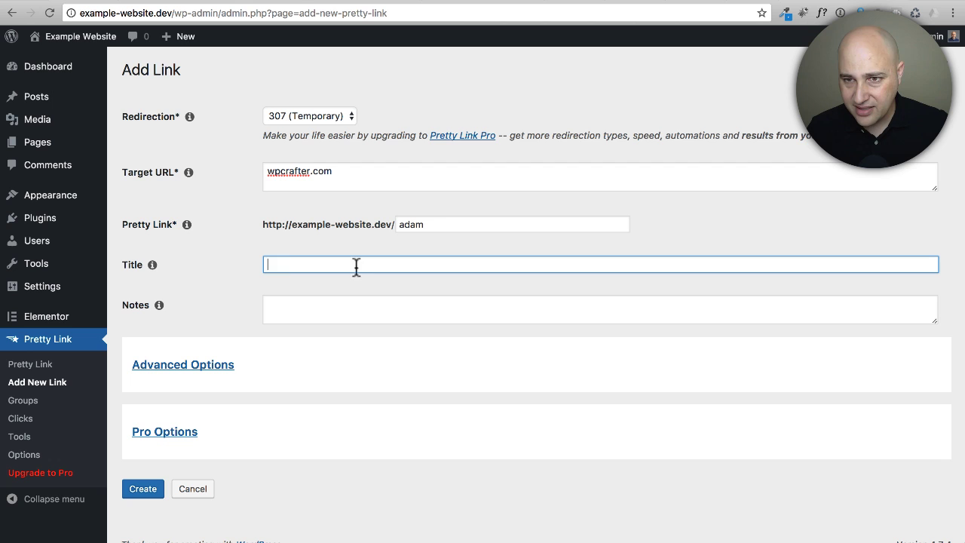
type("Test")
Expand the link's Advanced Options and Pro Options sections
left_click(221, 367)
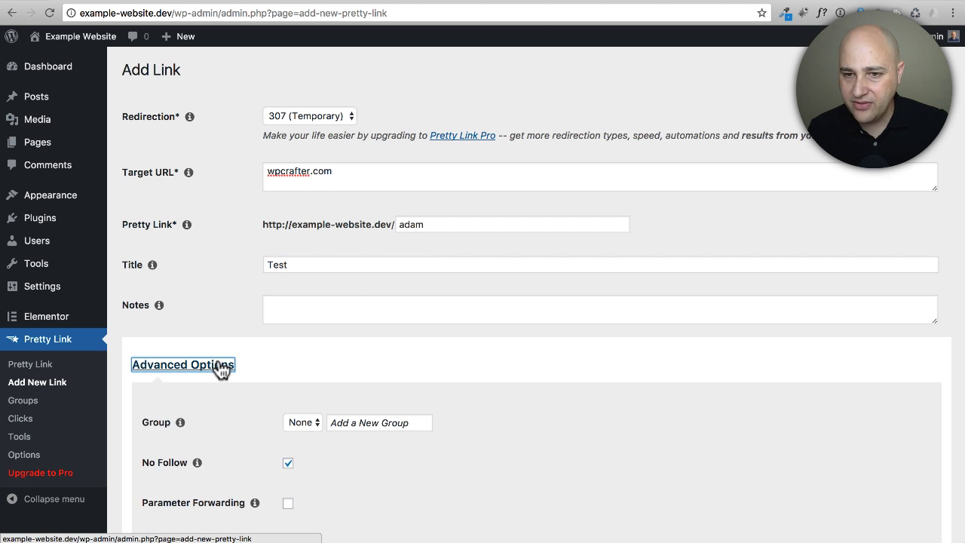
scroll(226, 361, "down", 5)
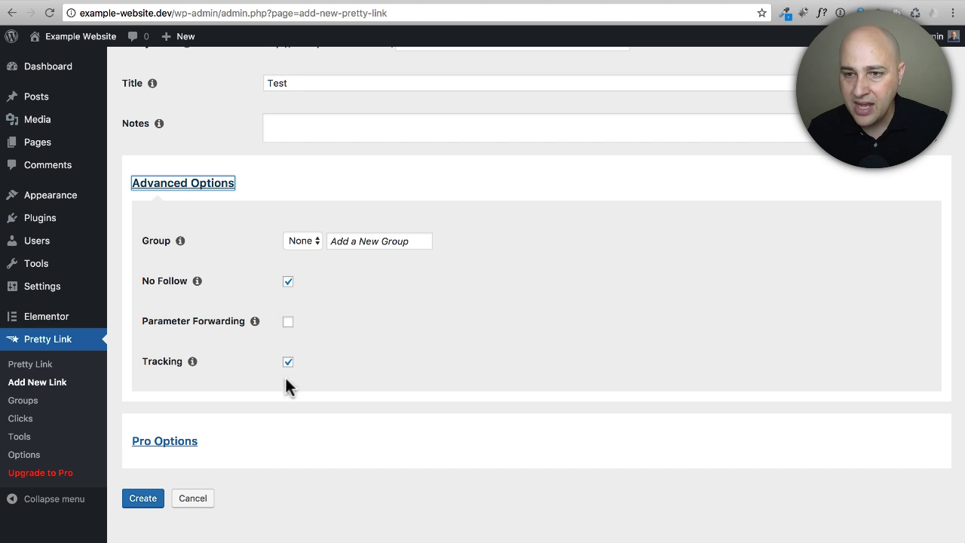
scroll(263, 364, "down", 1)
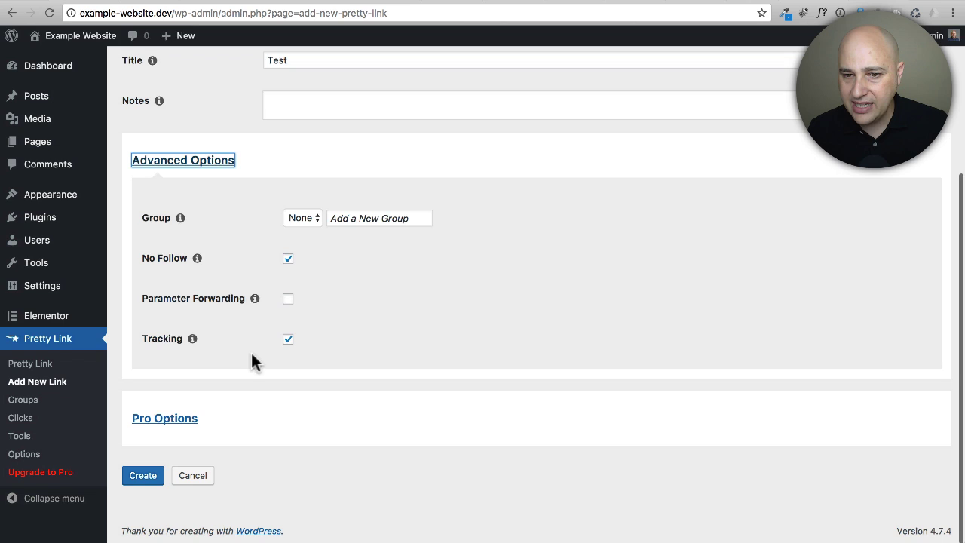
left_click(181, 424)
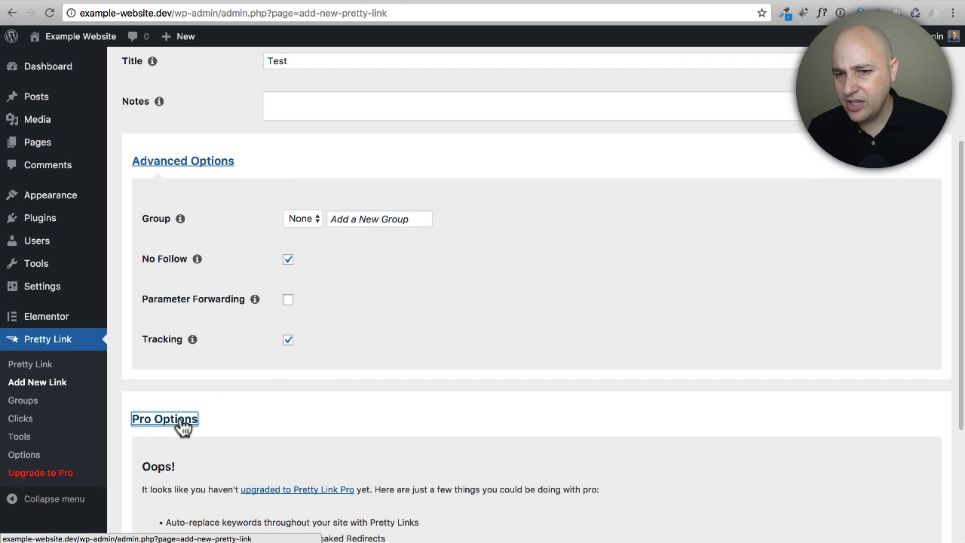
scroll(234, 397, "down", 5)
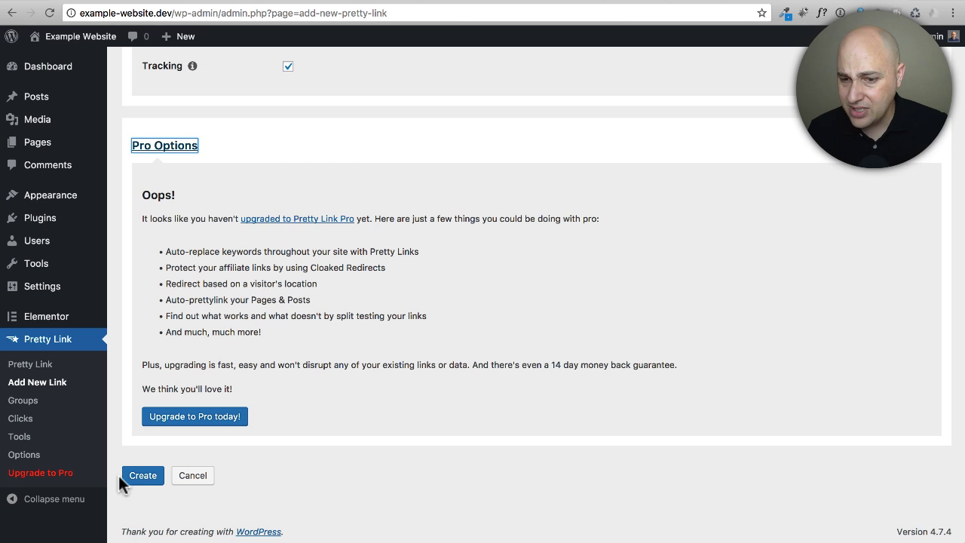
left_click(147, 482)
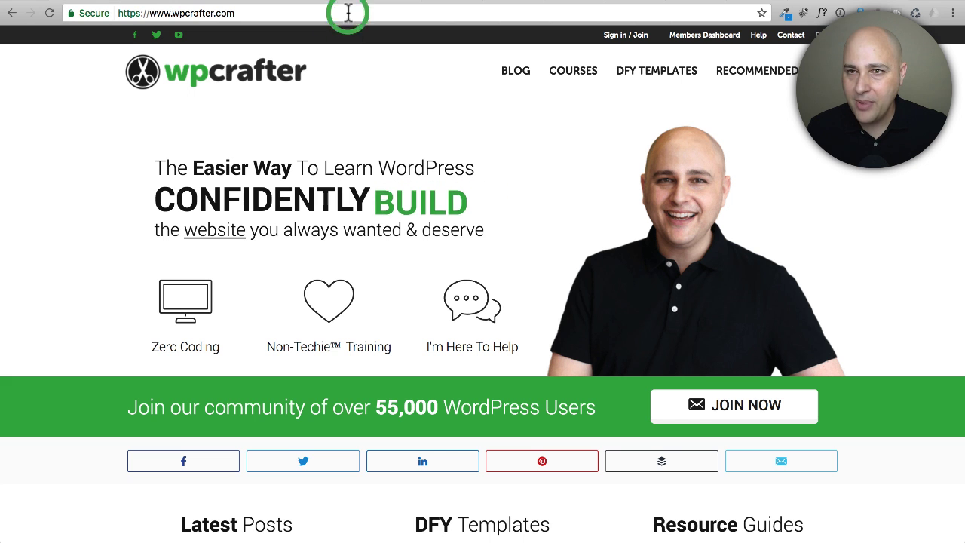
left_click(349, 13)
key("super+c")
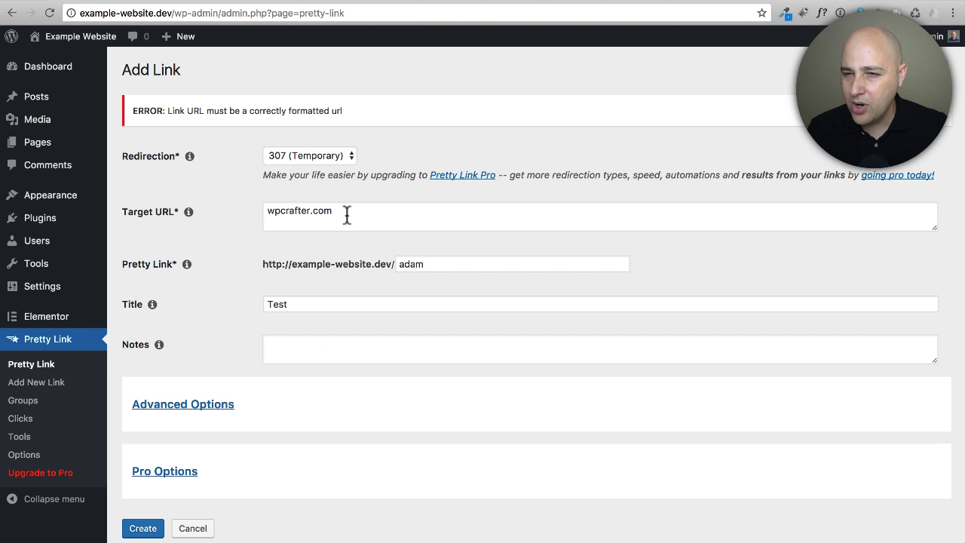
left_click(343, 211)
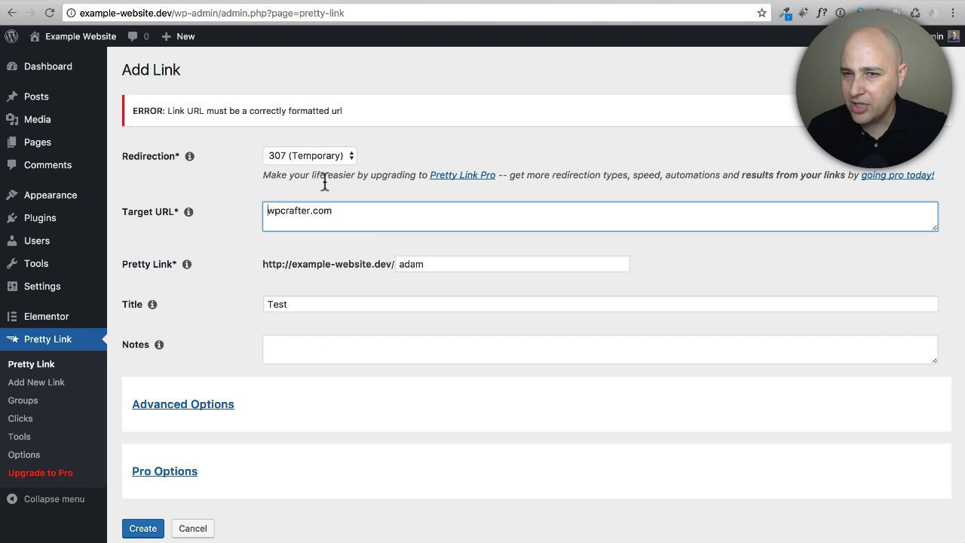
left_click_drag(344, 200, 263, 209)
key("super+v")
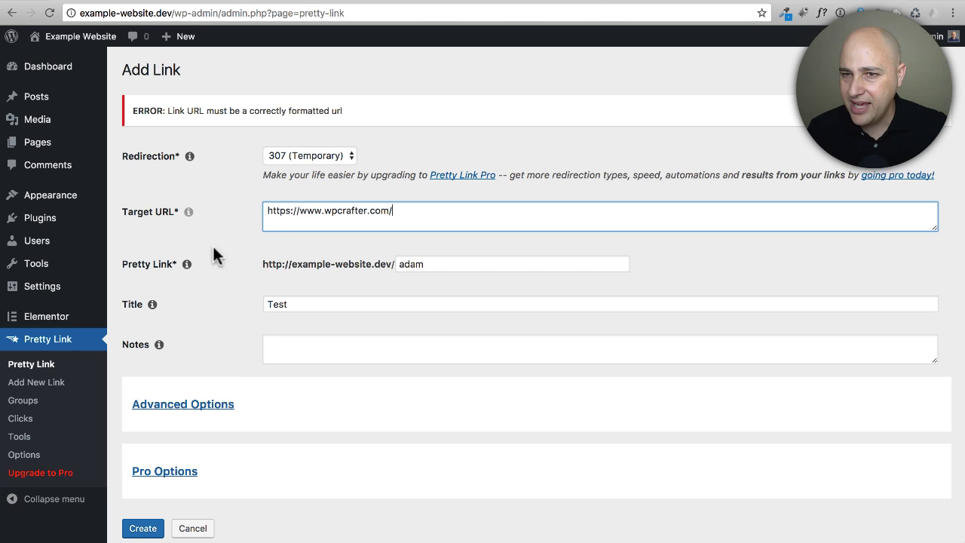
left_click(142, 528)
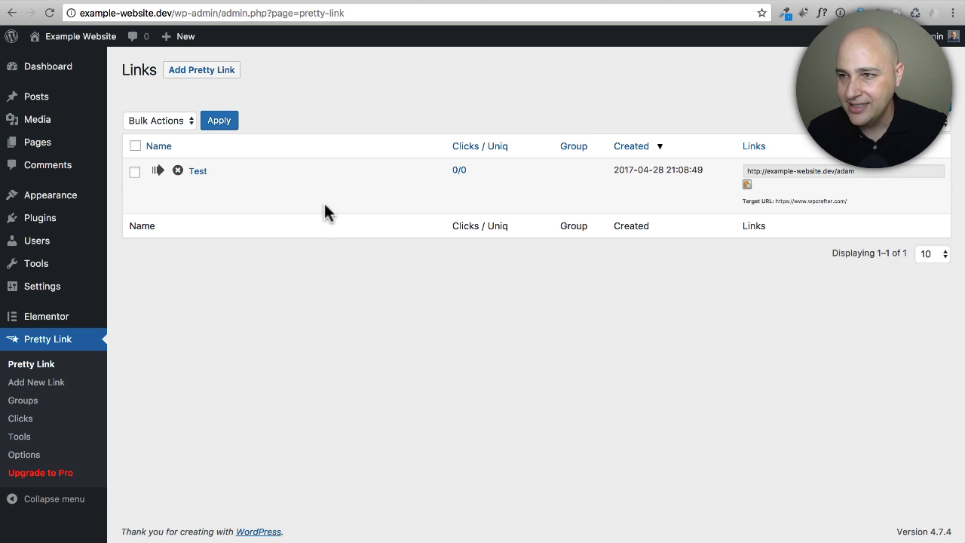
mouse_move(272, 164)
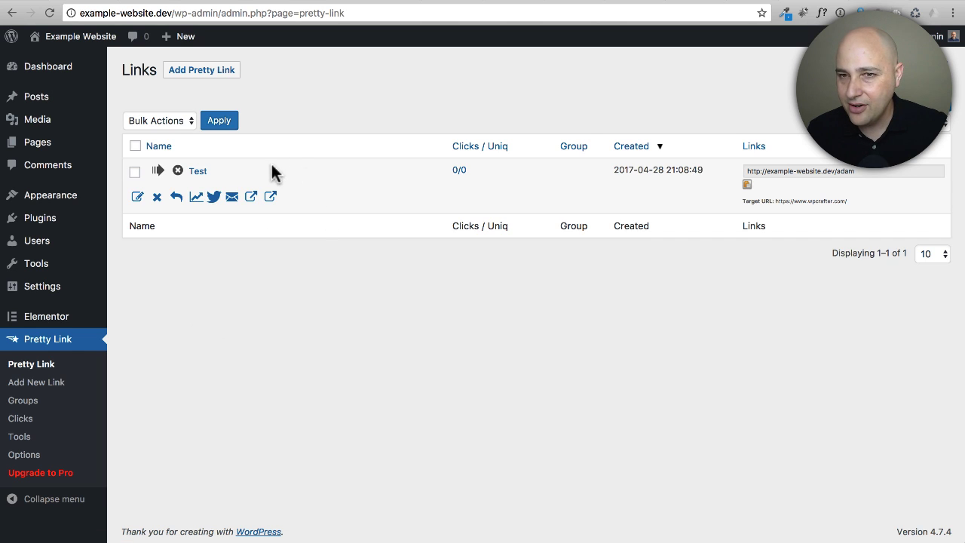
Update the Test link, keeping 307 (Temporary) redirection
left_click(197, 172)
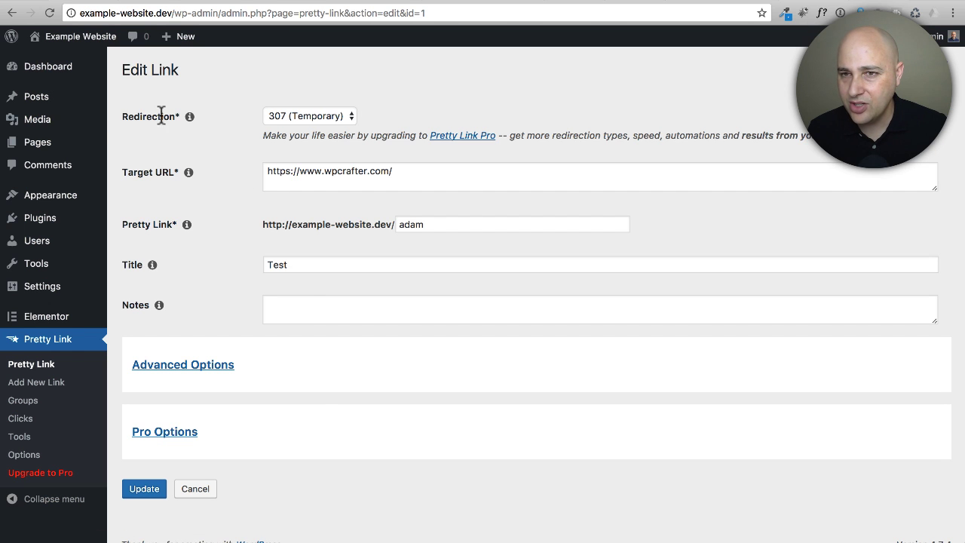
left_click(334, 117)
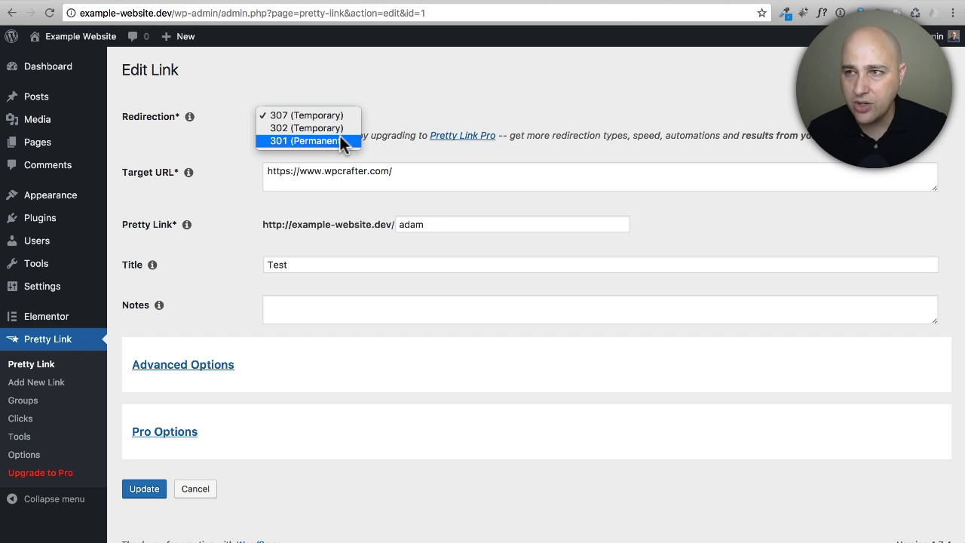
left_click(230, 181)
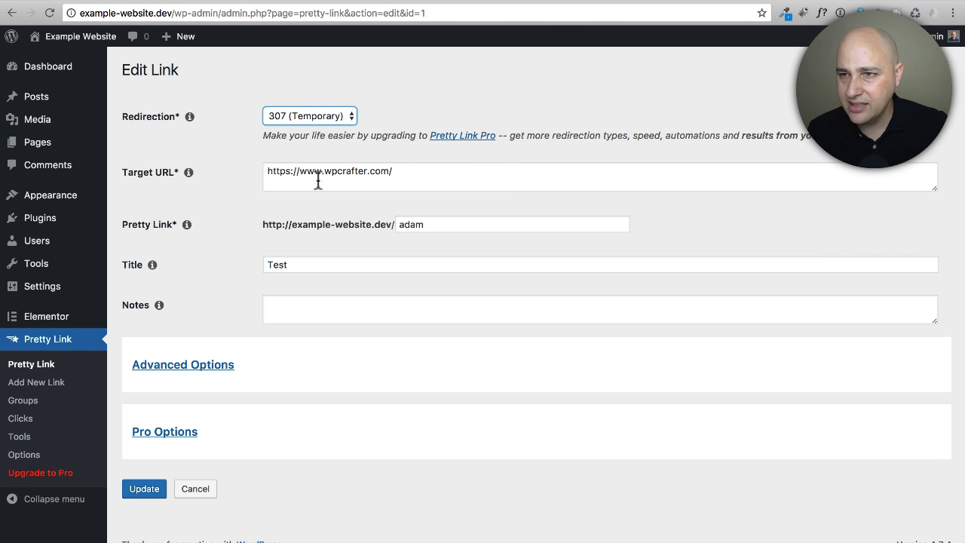
left_click(145, 489)
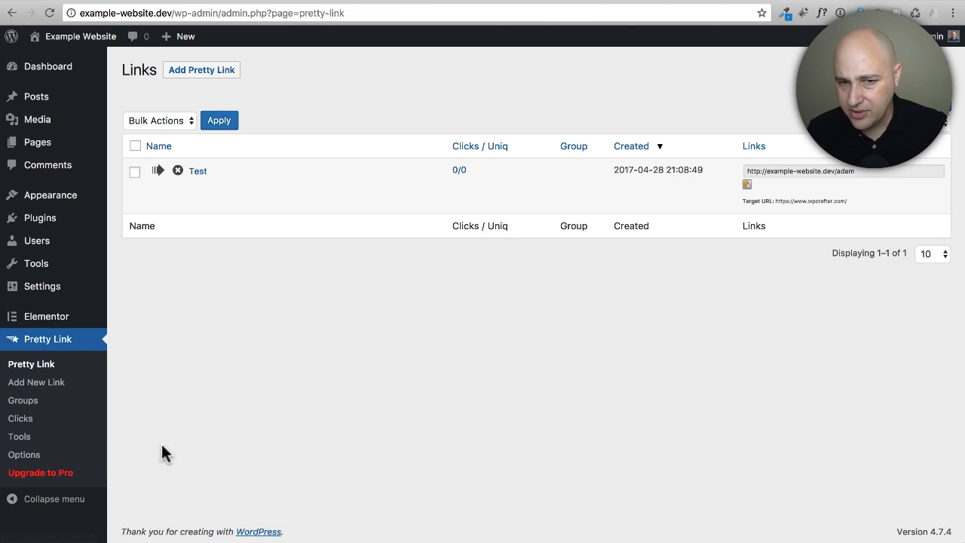
mouse_move(205, 170)
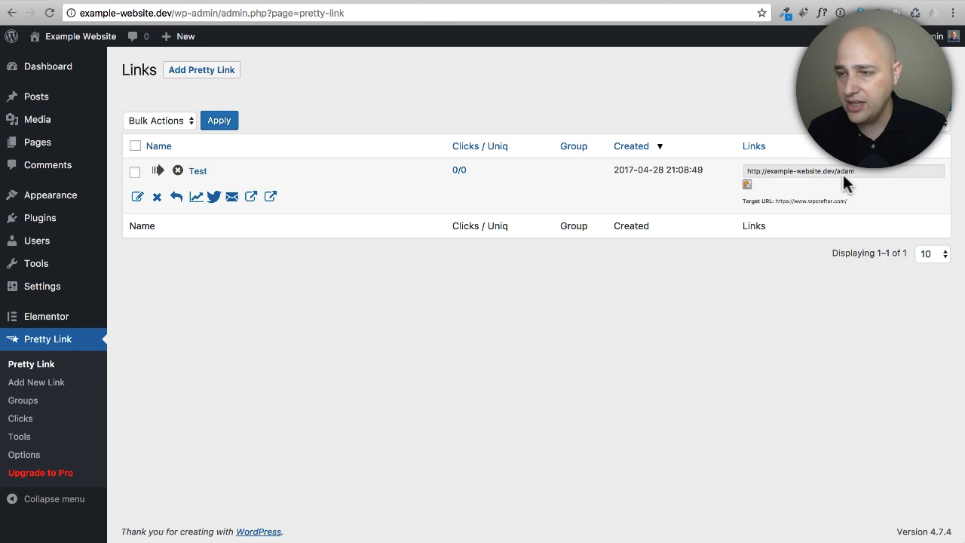
Copy the example-website.dev/adam short URL and visit it to confirm the wpcrafter.com redirect
left_click(748, 188)
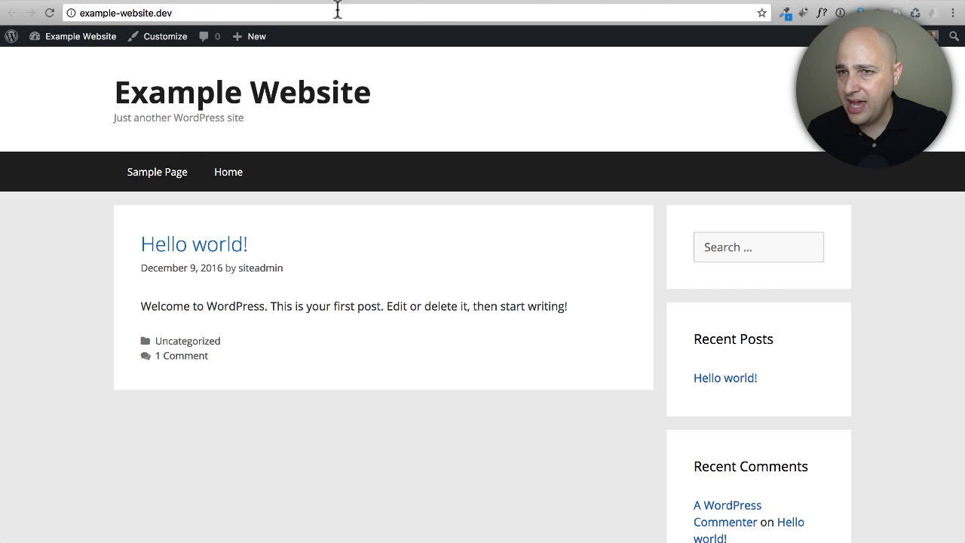
left_click(280, 10)
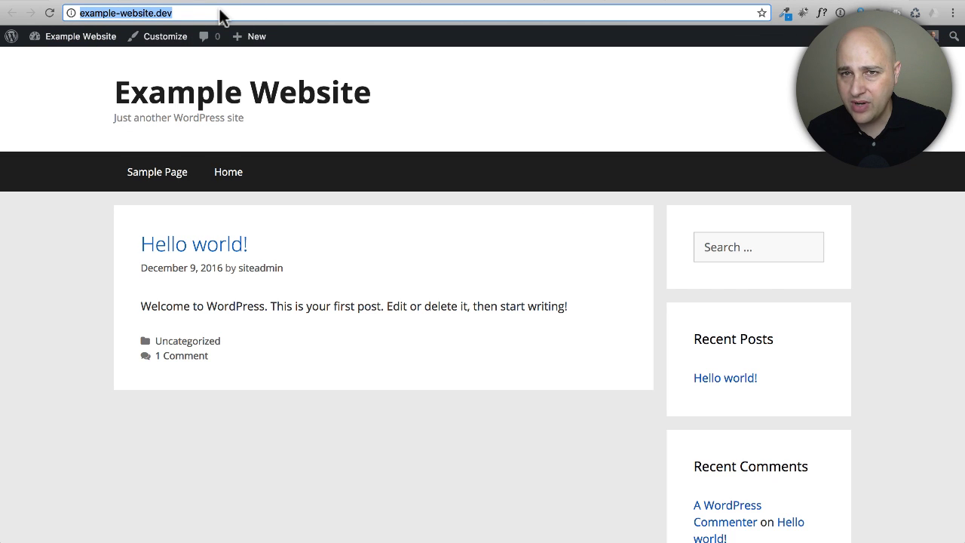
key("super+v")
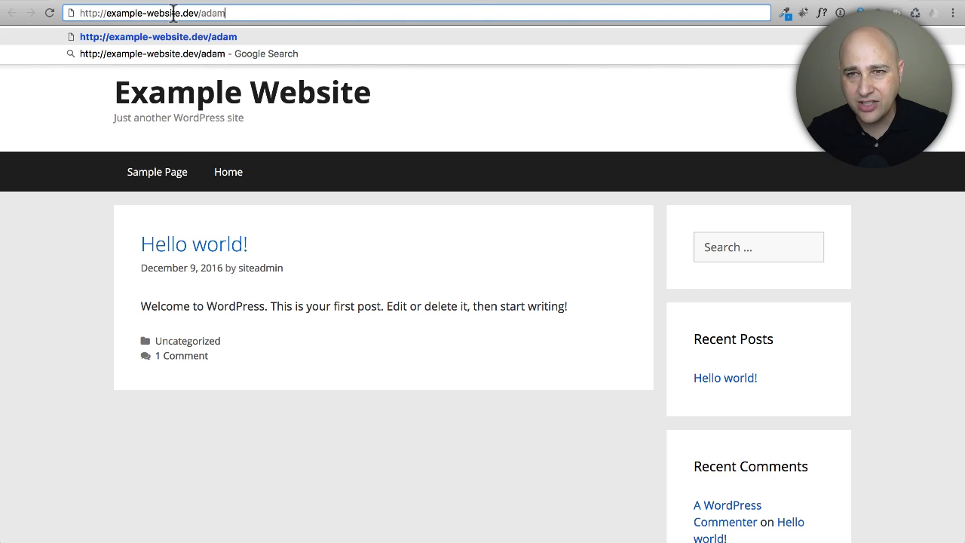
key("Return")
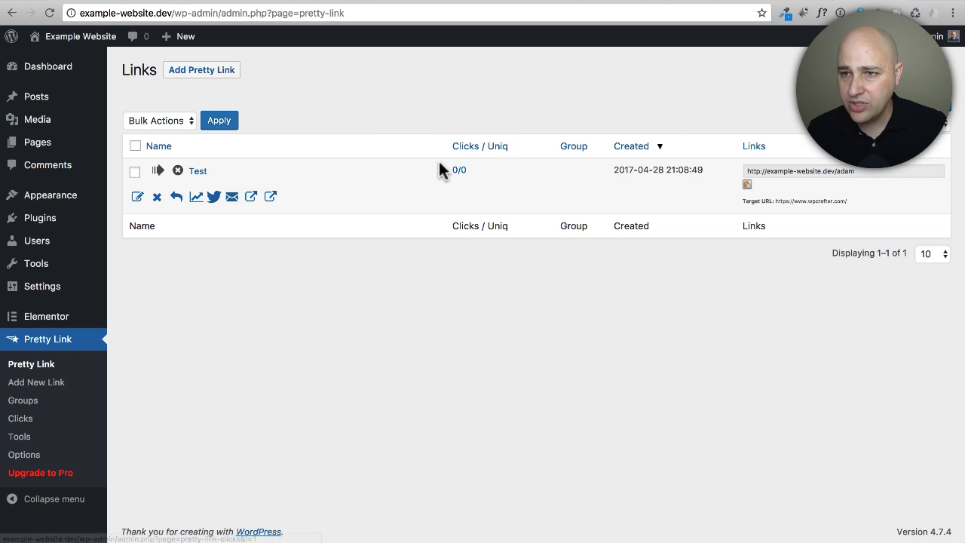
Reload the Links list and open the 1/1 click details for the adam link
left_click(49, 13)
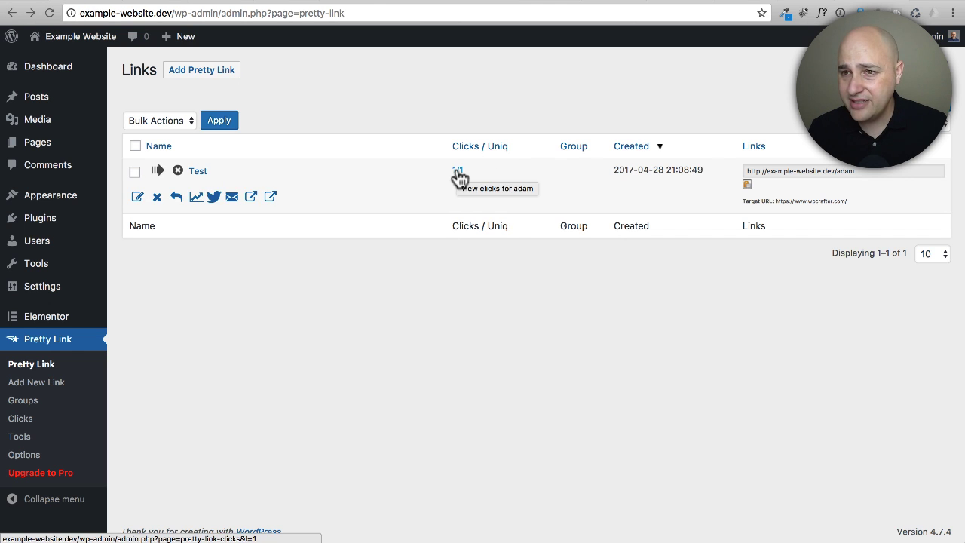
left_click(458, 174)
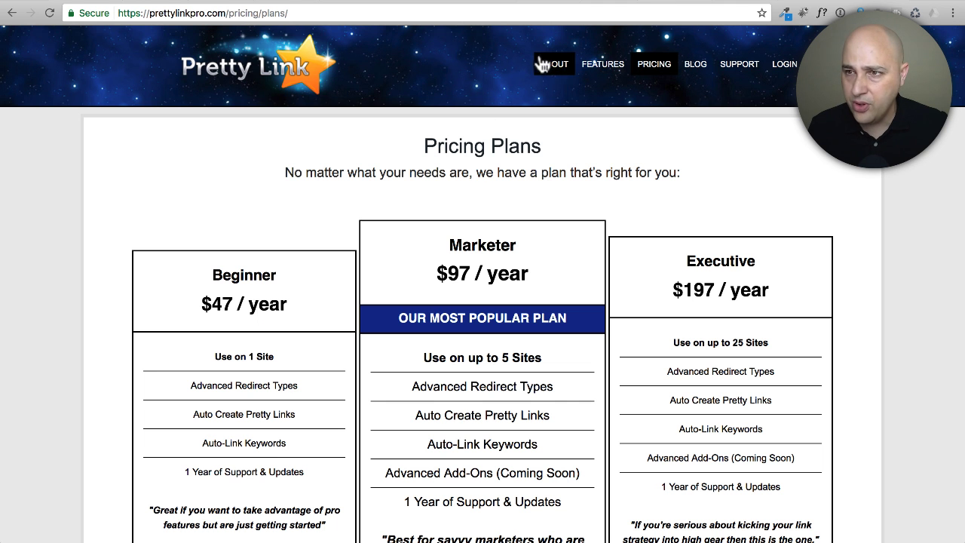
Open the Features page and scroll through the Lite versus Pro comparison table
left_click(602, 65)
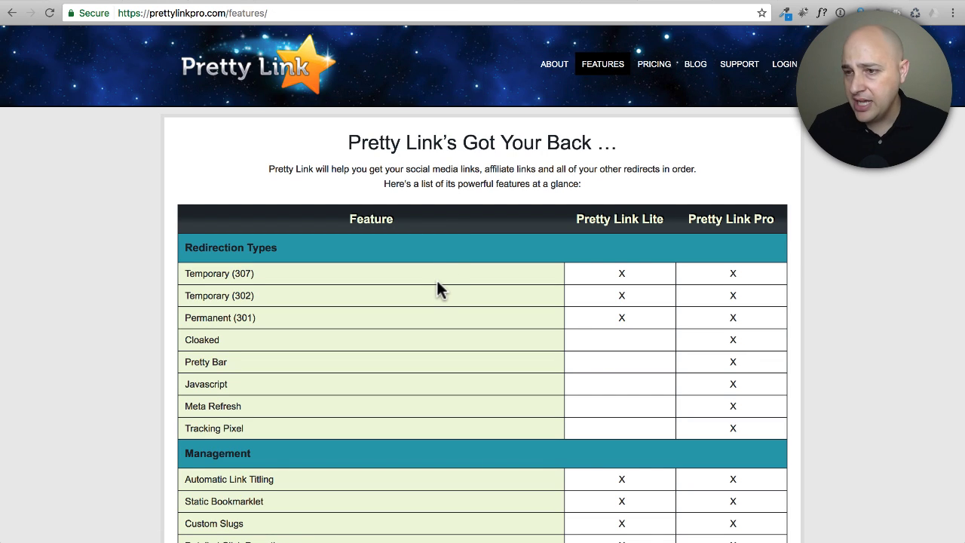
scroll(437, 282, "down", 5)
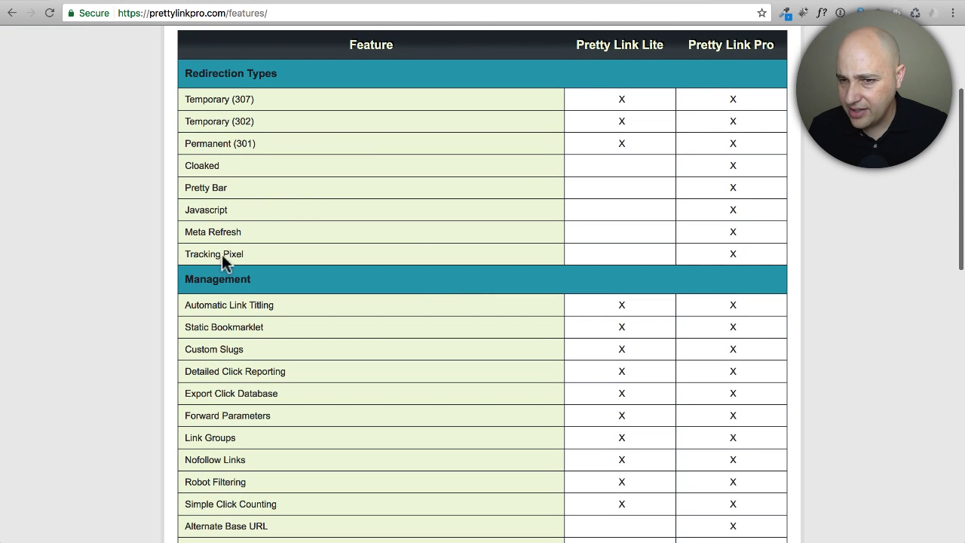
scroll(274, 268, "down", 8)
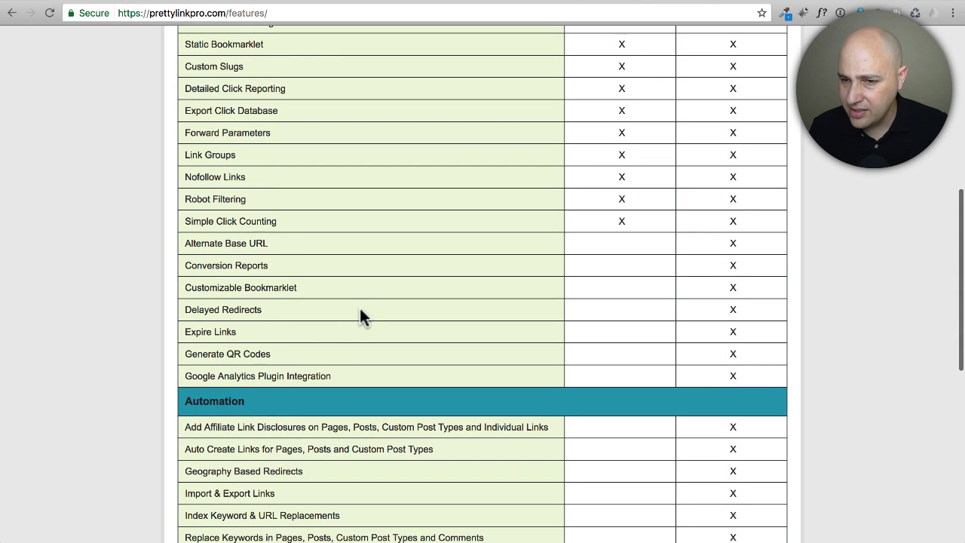
scroll(359, 311, "down", 8)
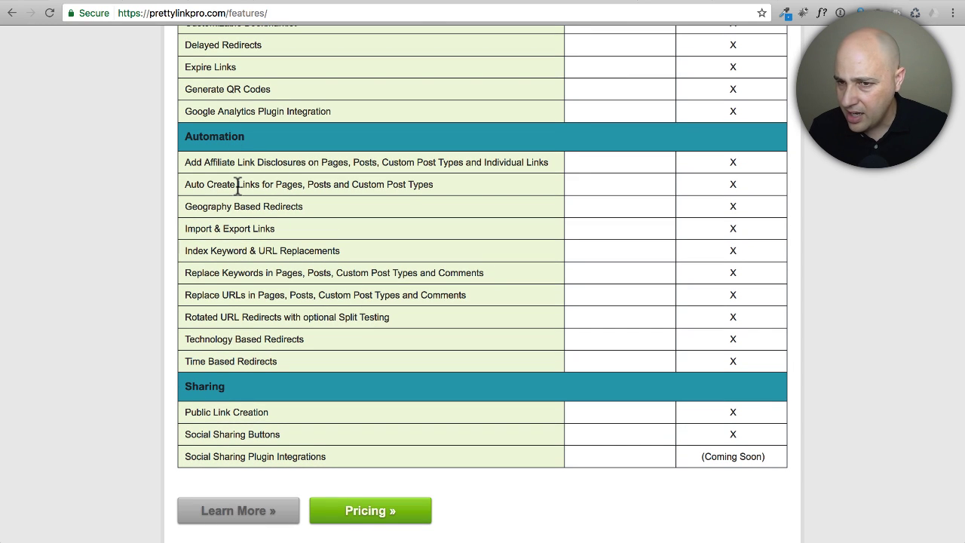
Highlight the Replace Keywords row and the Pro-only automation features, then return to the top
left_click_drag(183, 272, 502, 274)
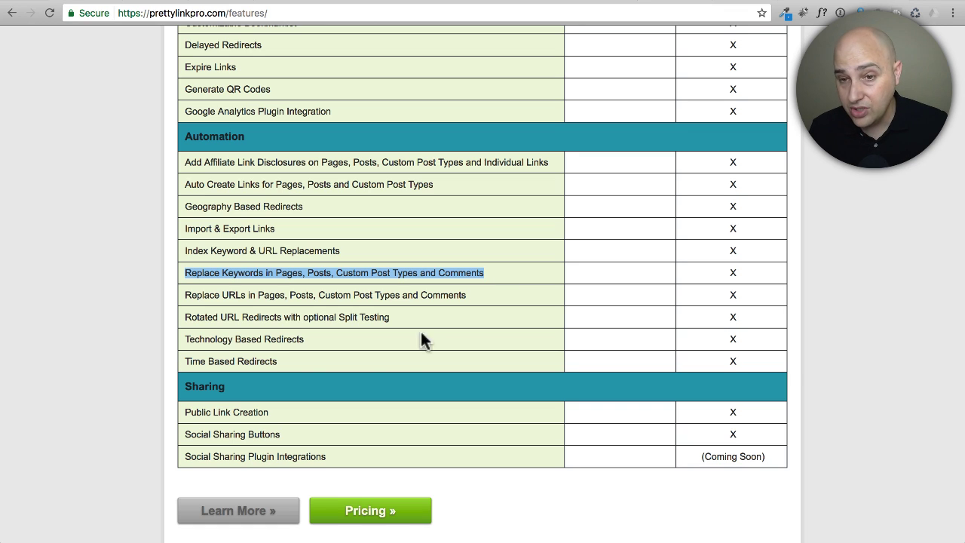
left_click_drag(285, 361, 213, 361)
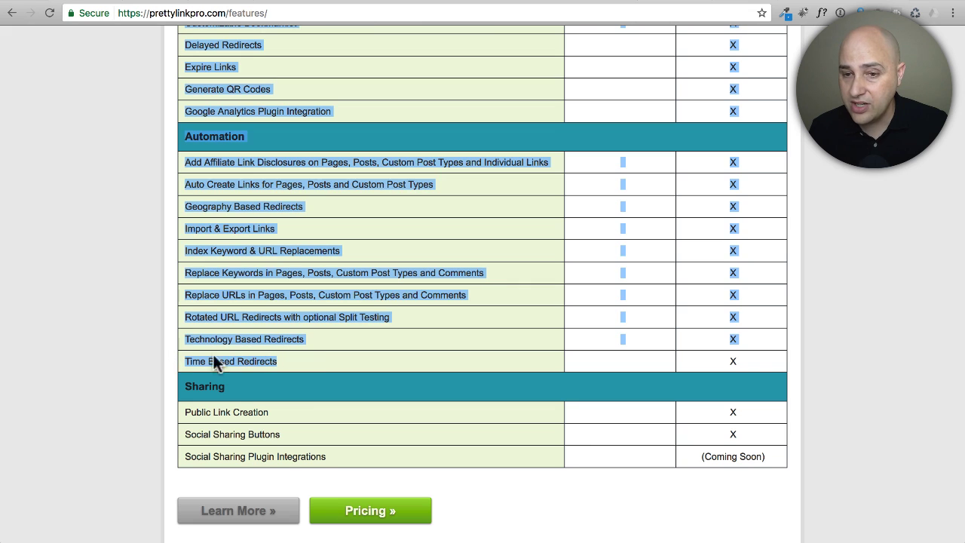
left_click(456, 360)
scroll(455, 360, "up", 15)
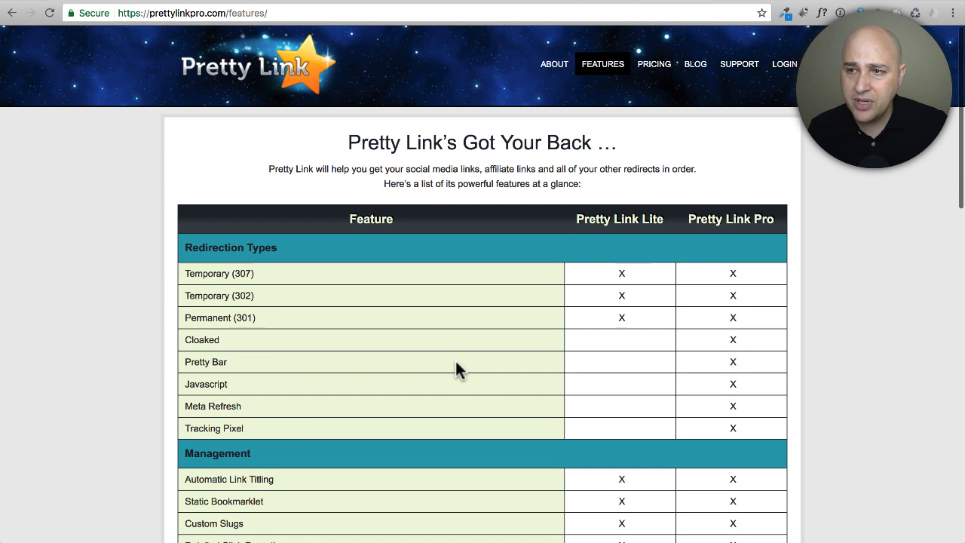